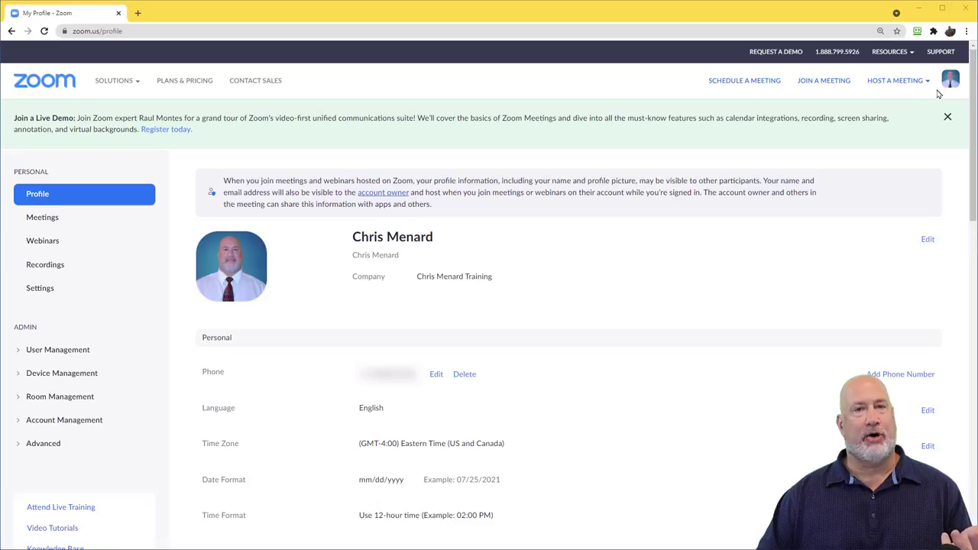
# Go to the personal Settings page and scroll down to the Waiting Room options.
pyautogui.click(38, 290)
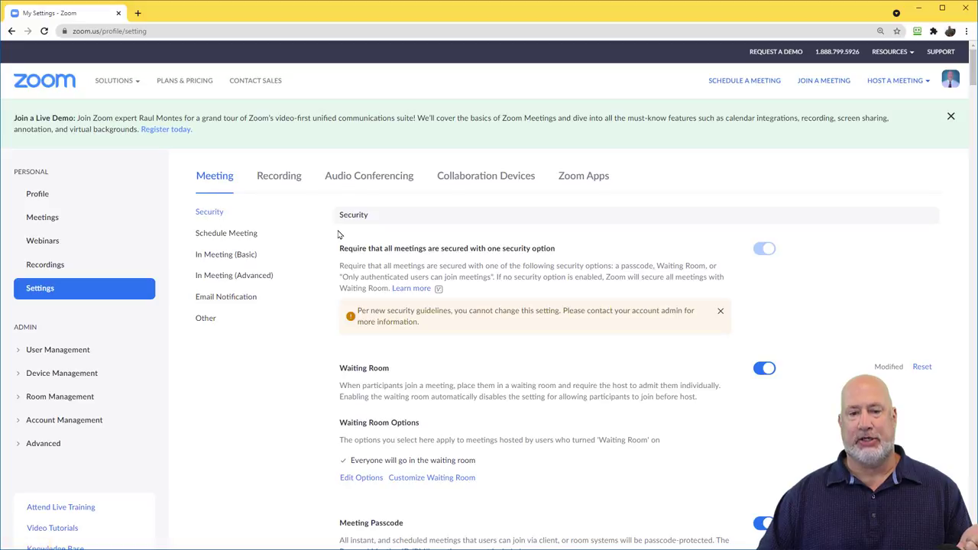
pyautogui.scroll(-2, 364, 391)
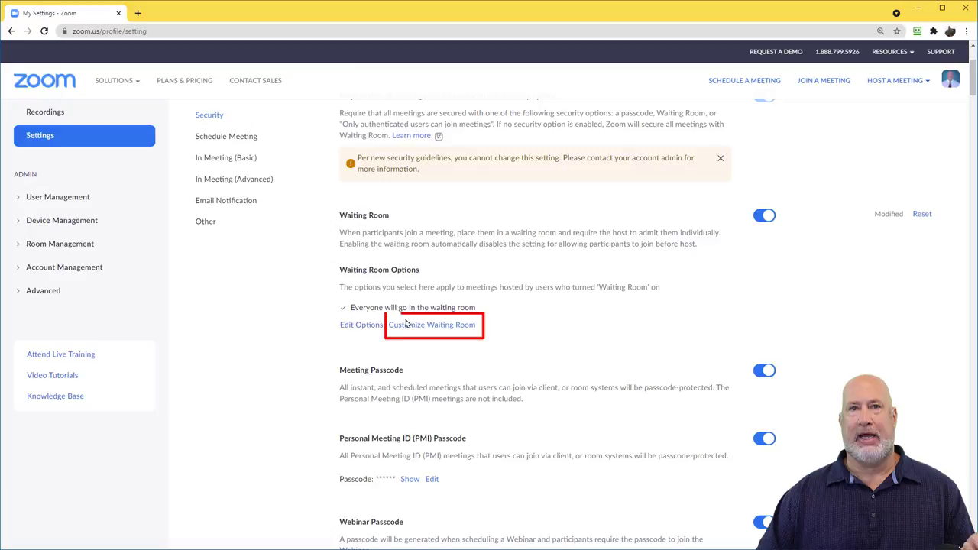
# In Customize Waiting Room, try the default screen, then switch to A logo and description.
pyautogui.click(425, 330)
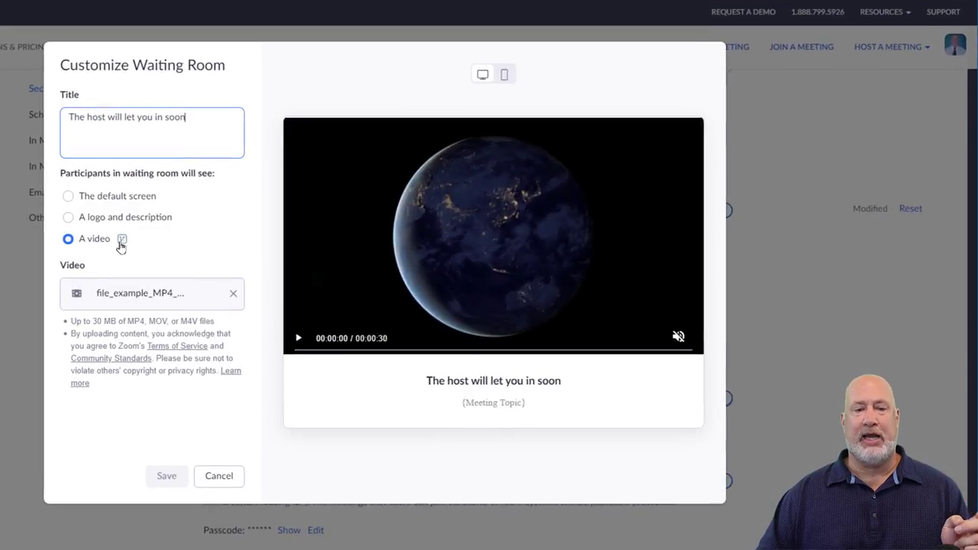
pyautogui.click(111, 199)
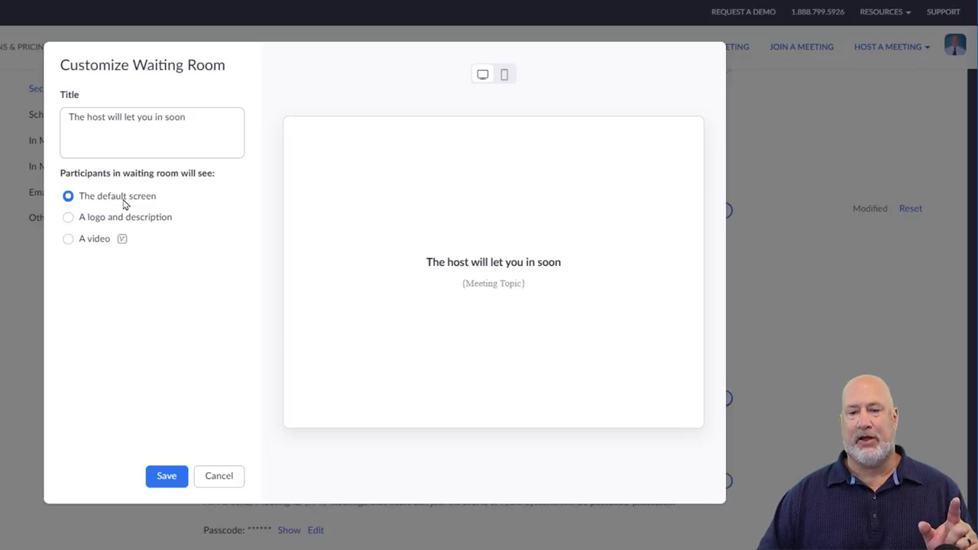
pyautogui.click(85, 126)
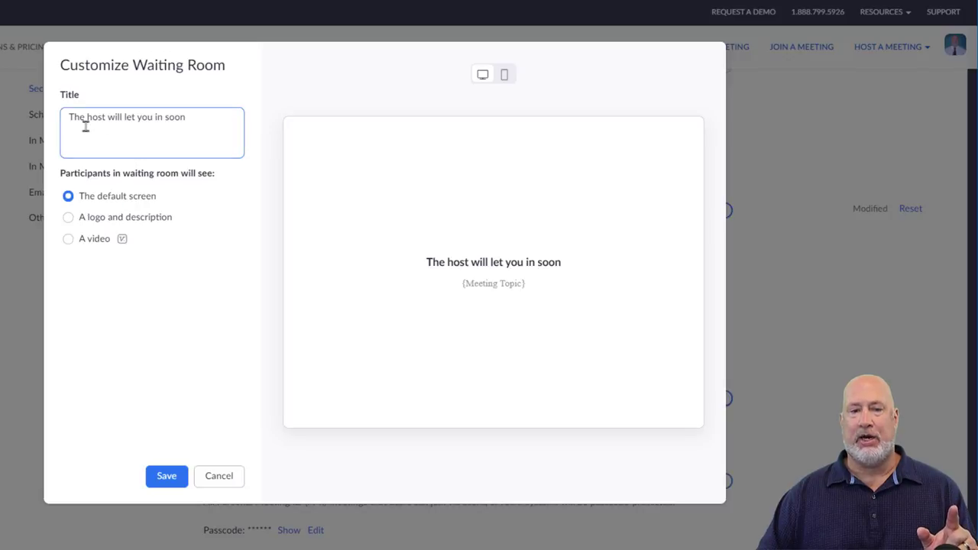
pyautogui.click(142, 194)
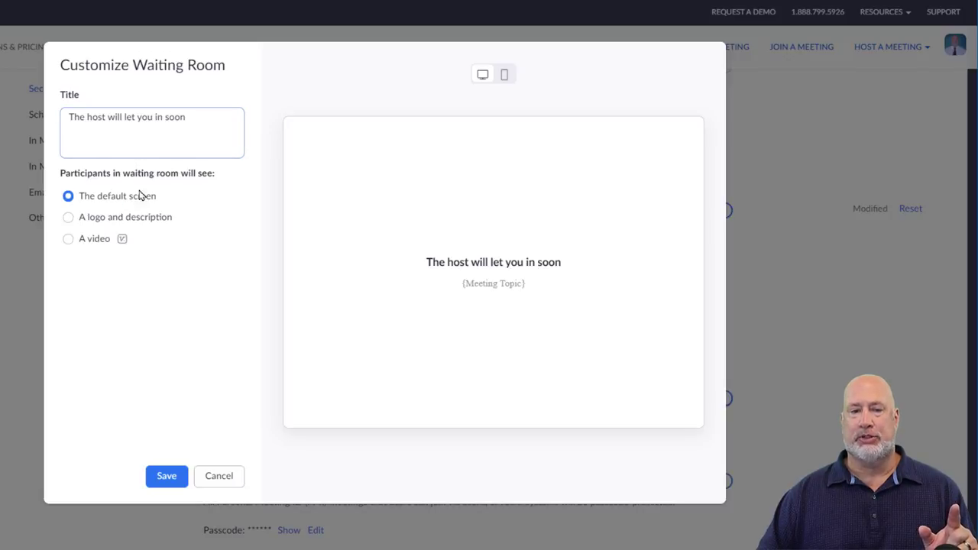
pyautogui.click(67, 223)
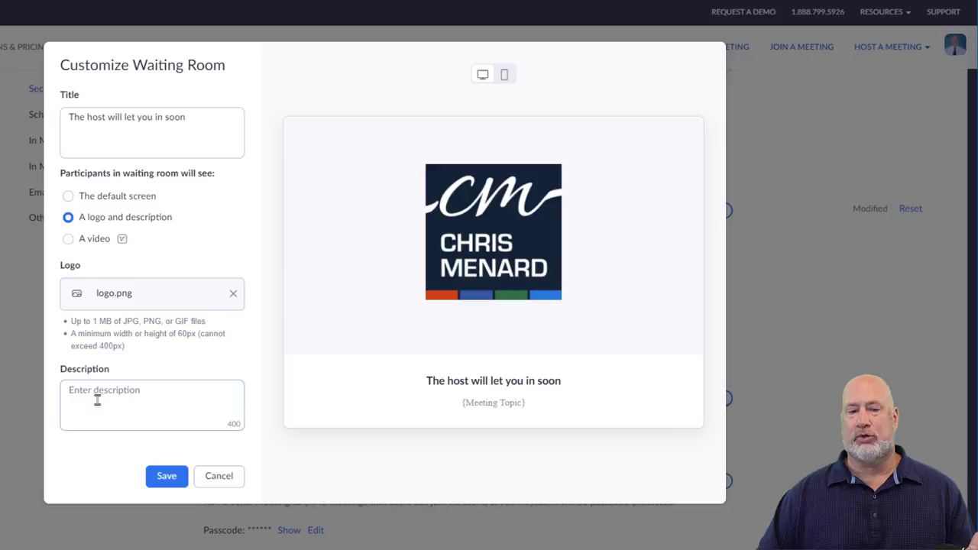
pyautogui.click(131, 136)
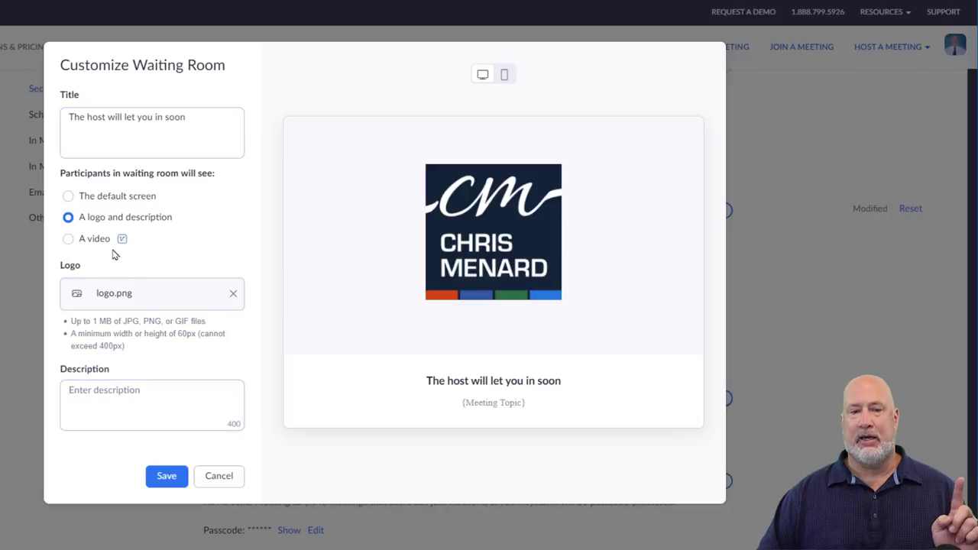
pyautogui.click(71, 242)
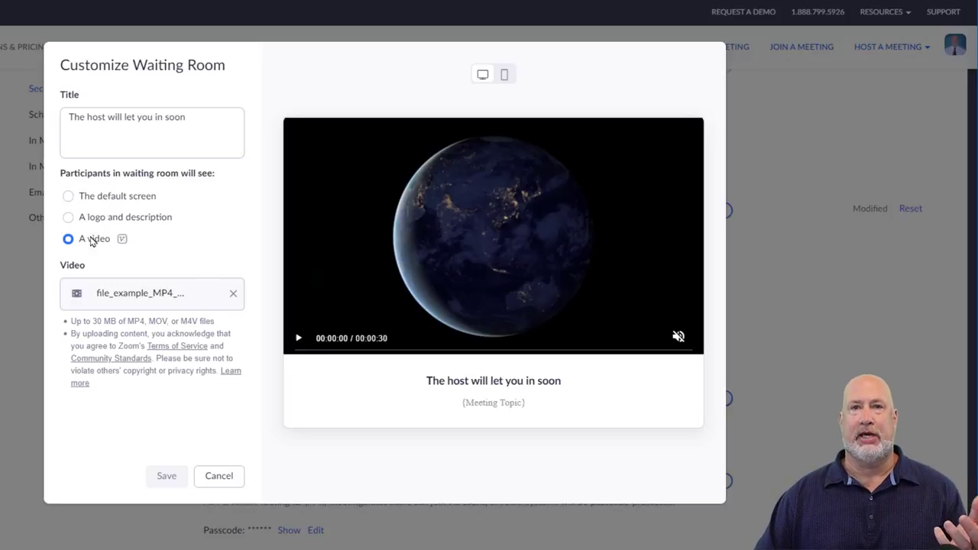
# Remove the current waiting room video and upload file_example_MP4_640_3MG.mp4 in its place.
pyautogui.click(234, 296)
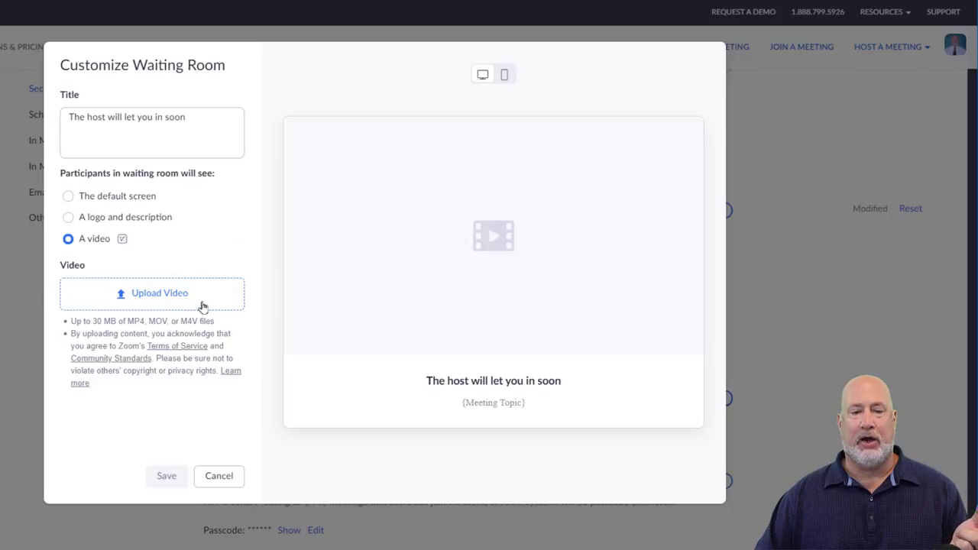
pyautogui.click(161, 299)
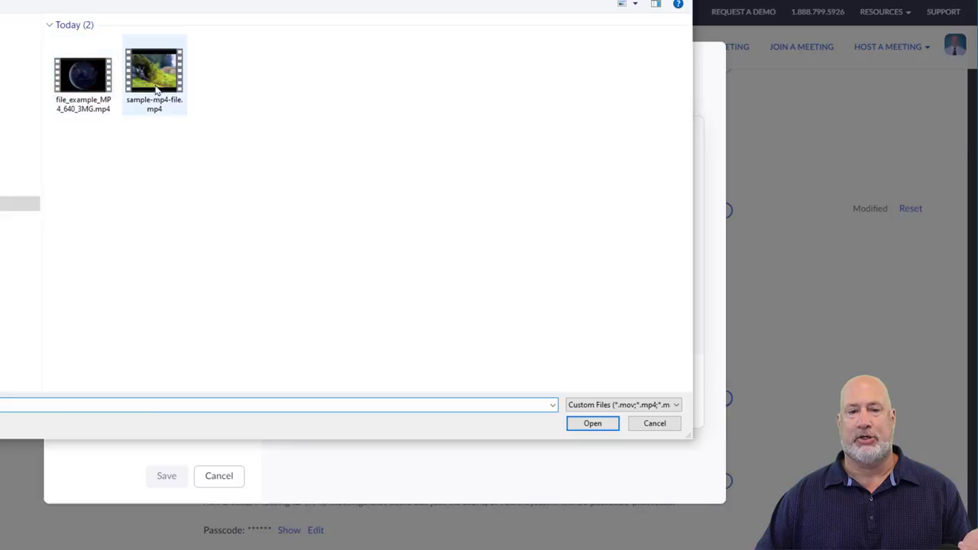
pyautogui.click(78, 80)
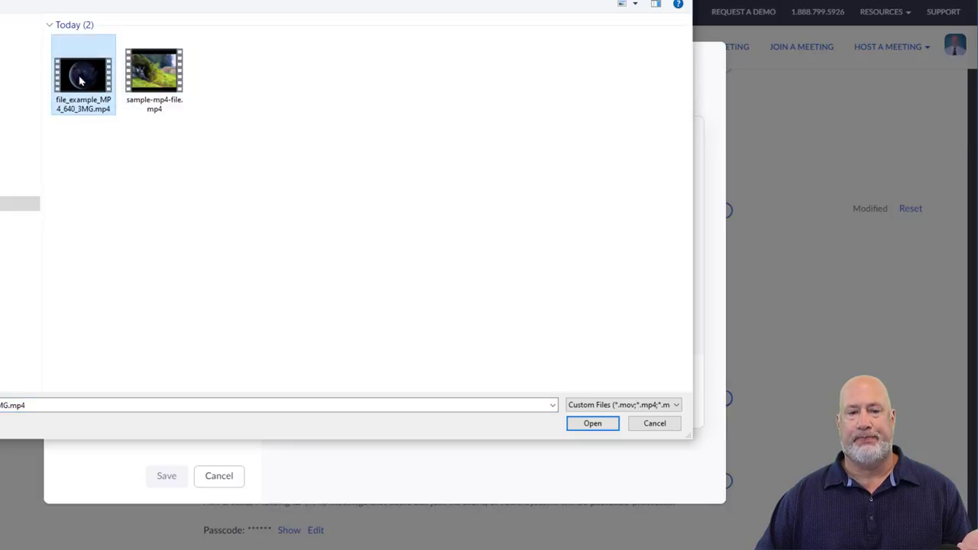
pyautogui.click(589, 425)
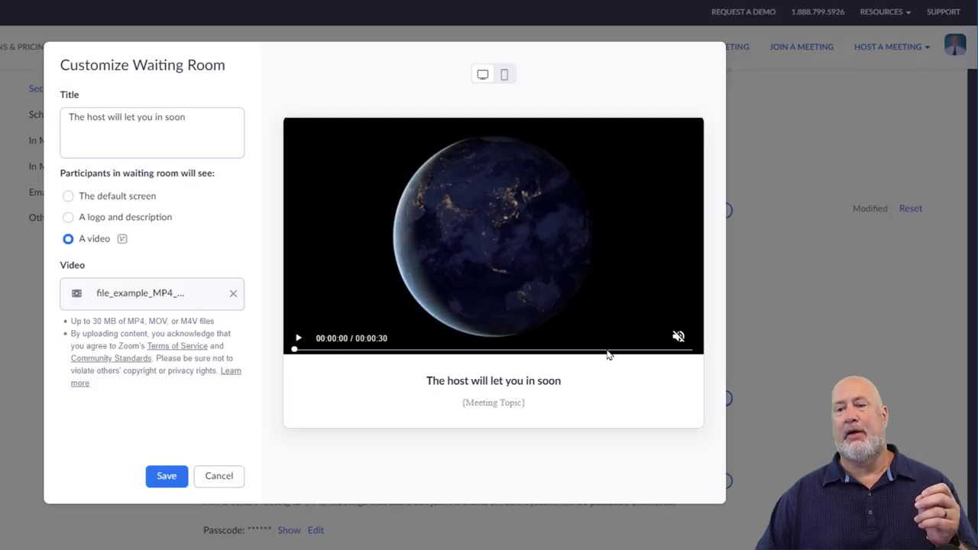
# Play the 30-second waiting room video preview and pause it at 00:00:04.
pyautogui.moveTo(676, 336)
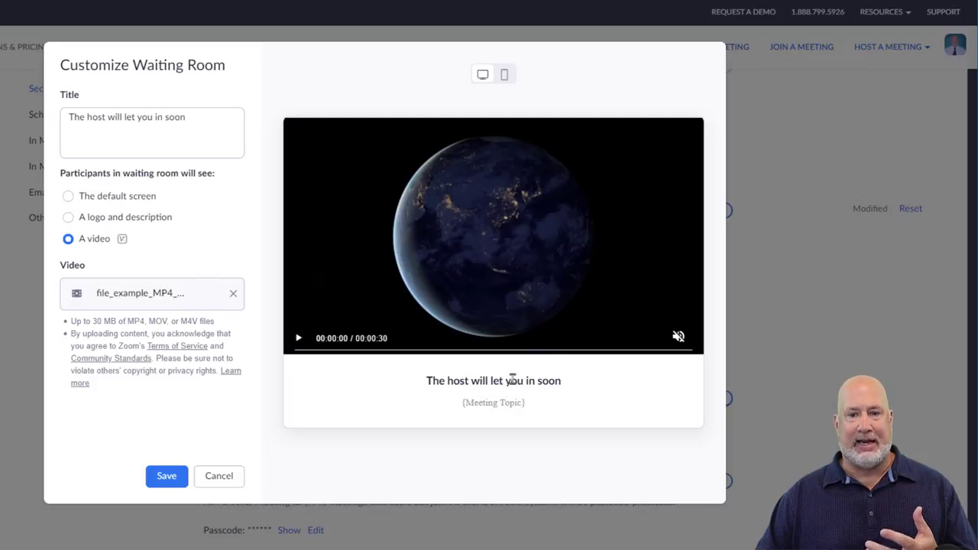
pyautogui.click(300, 339)
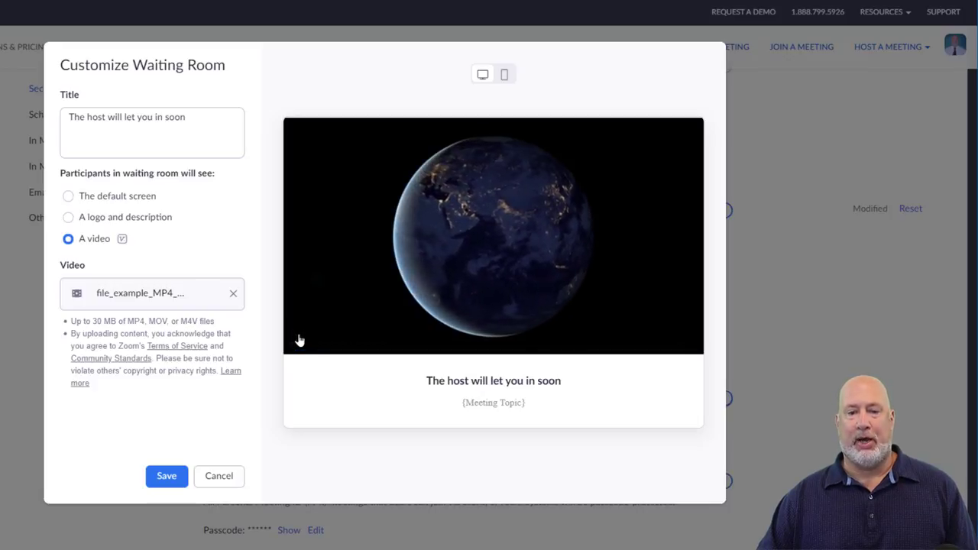
pyautogui.click(298, 340)
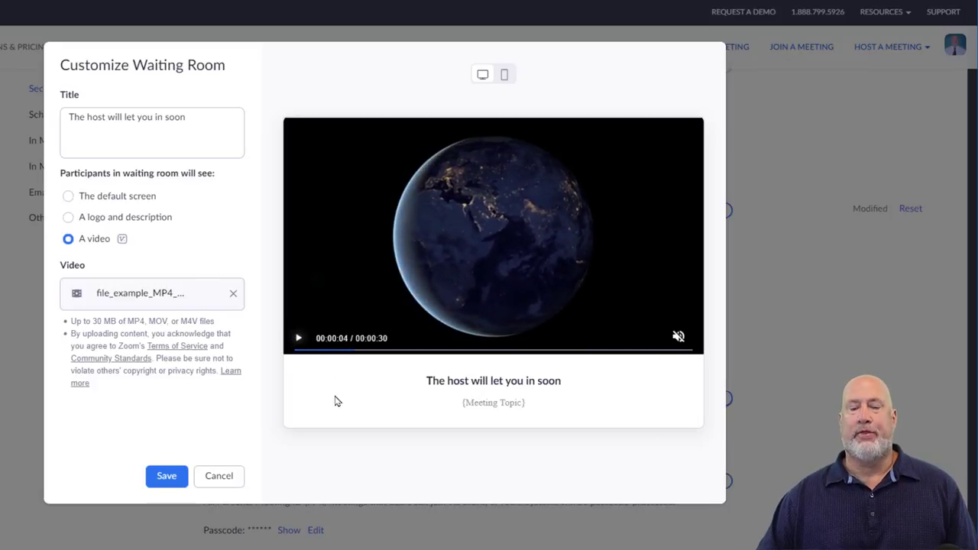